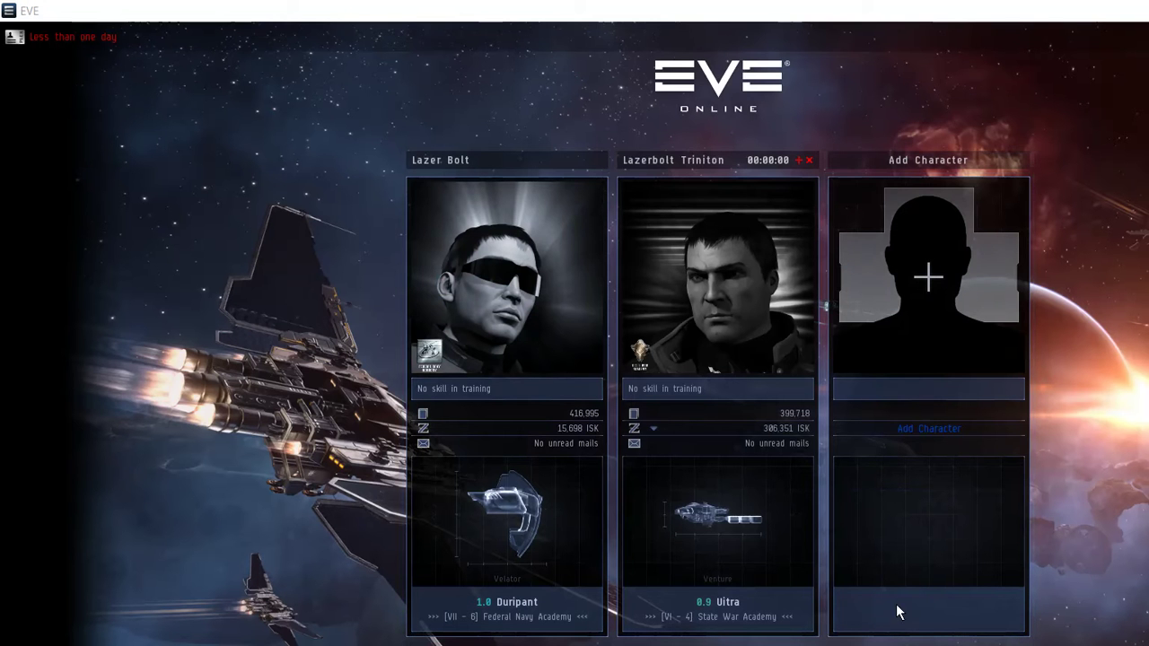
# Recycle the second pilot into biomass and confirm Yes in the Recycle character dialog
pyautogui.click(652, 132)
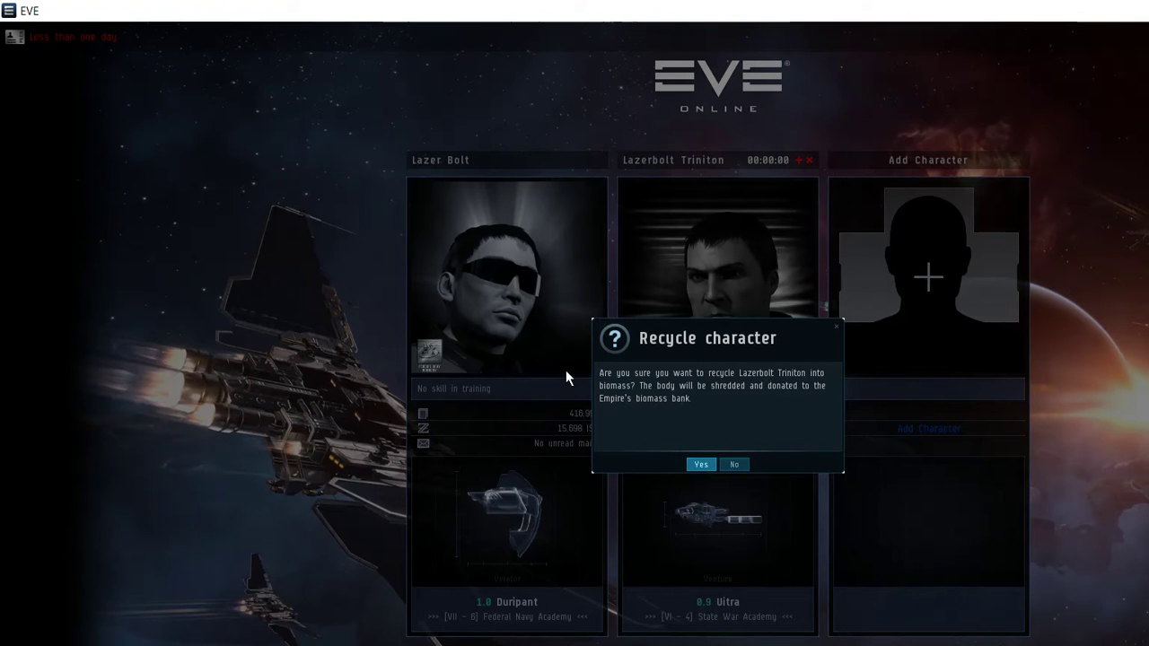
pyautogui.press('Return')
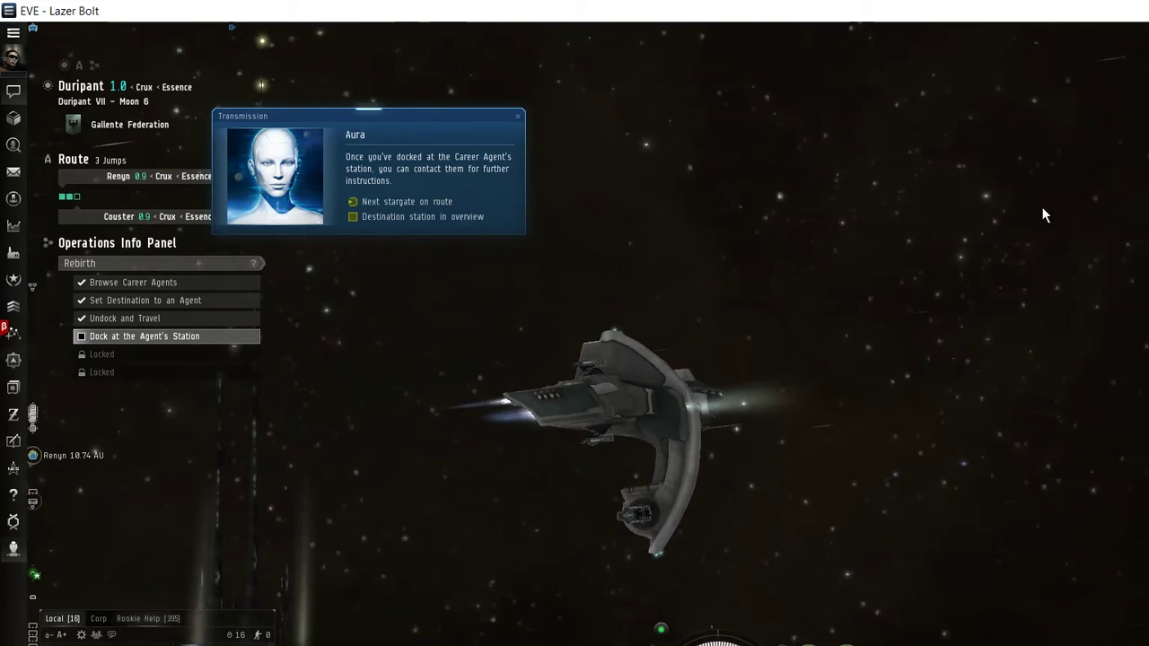
# Orbit the camera to view the ship from behind
pyautogui.moveTo(642, 318)
pyautogui.mouseDown()
pyautogui.moveTo(802, 321)
pyautogui.moveTo(887, 404)
pyautogui.moveTo(687, 368)
pyautogui.moveTo(674, 315)
pyautogui.mouseUp()
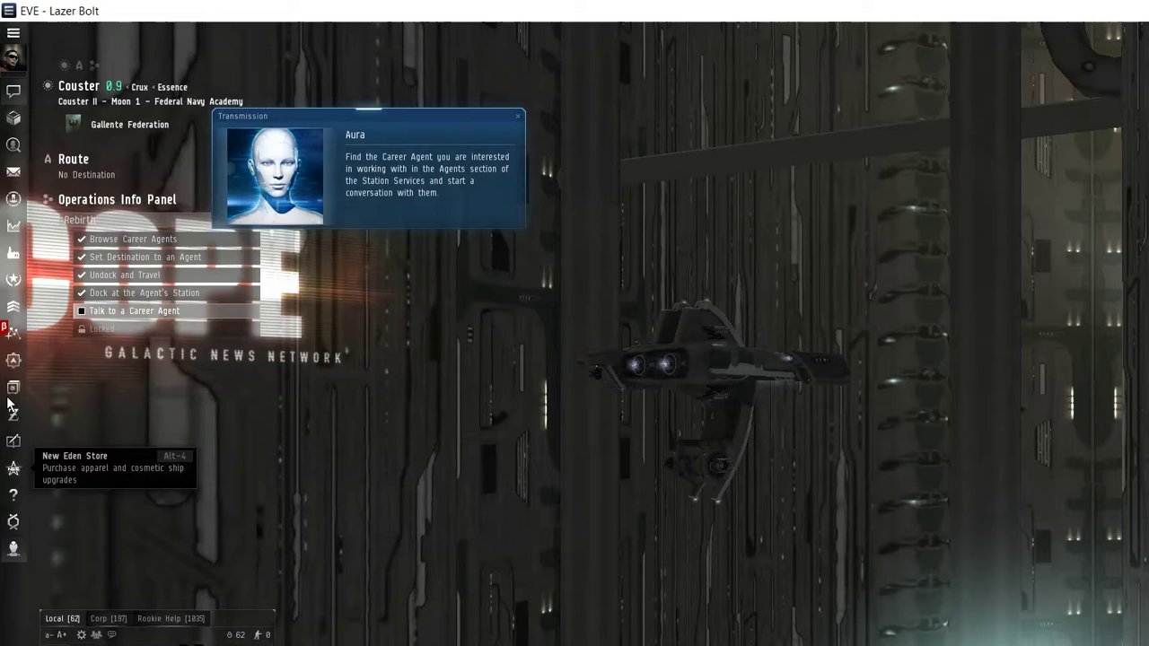
# Bring up the career agents list with F12 and start a conversation with the Business agent
pyautogui.press('F12')
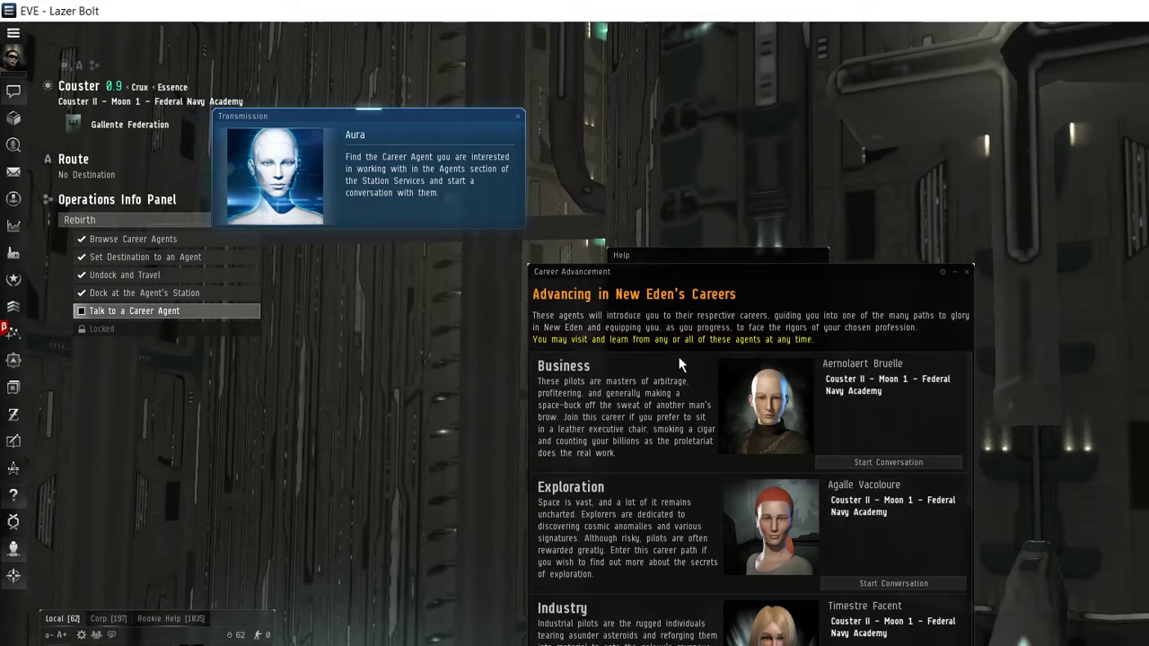
pyautogui.click(888, 461)
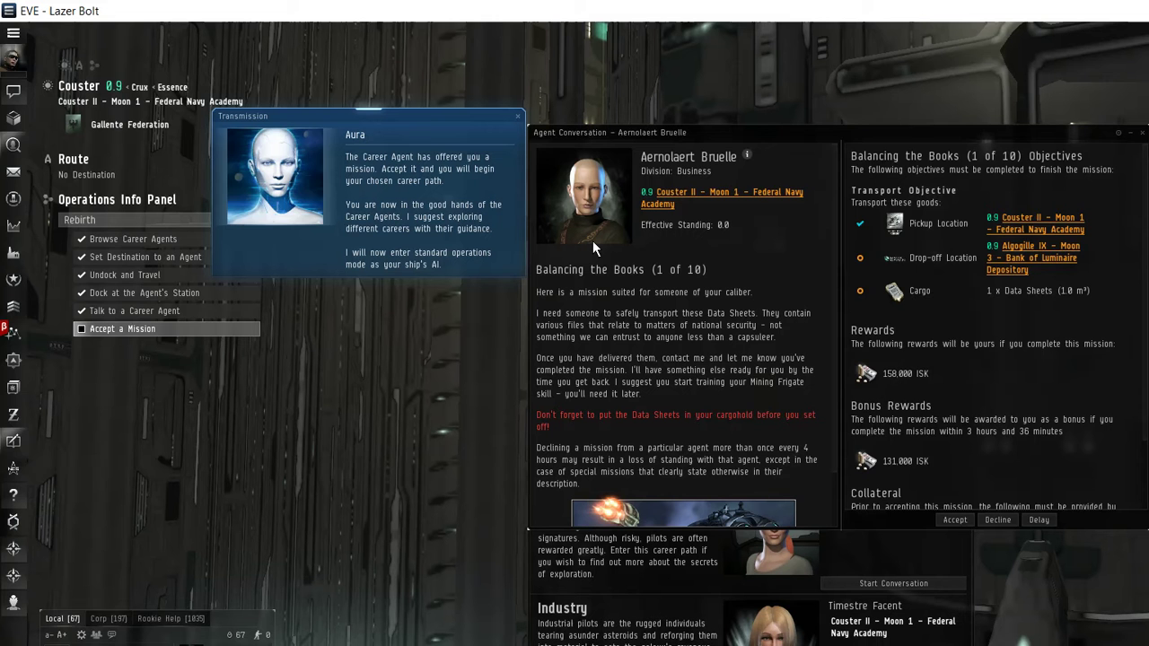
pyautogui.scroll(-1, 651, 291)
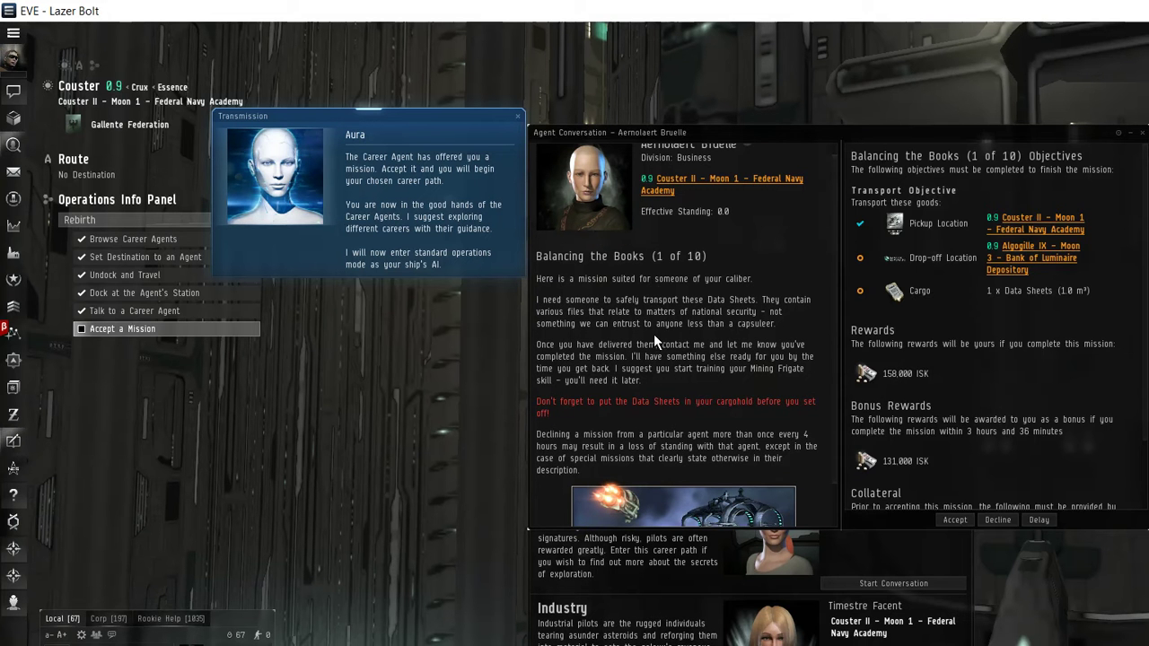
pyautogui.scroll(-2, 654, 334)
pyautogui.scroll(-2, 643, 327)
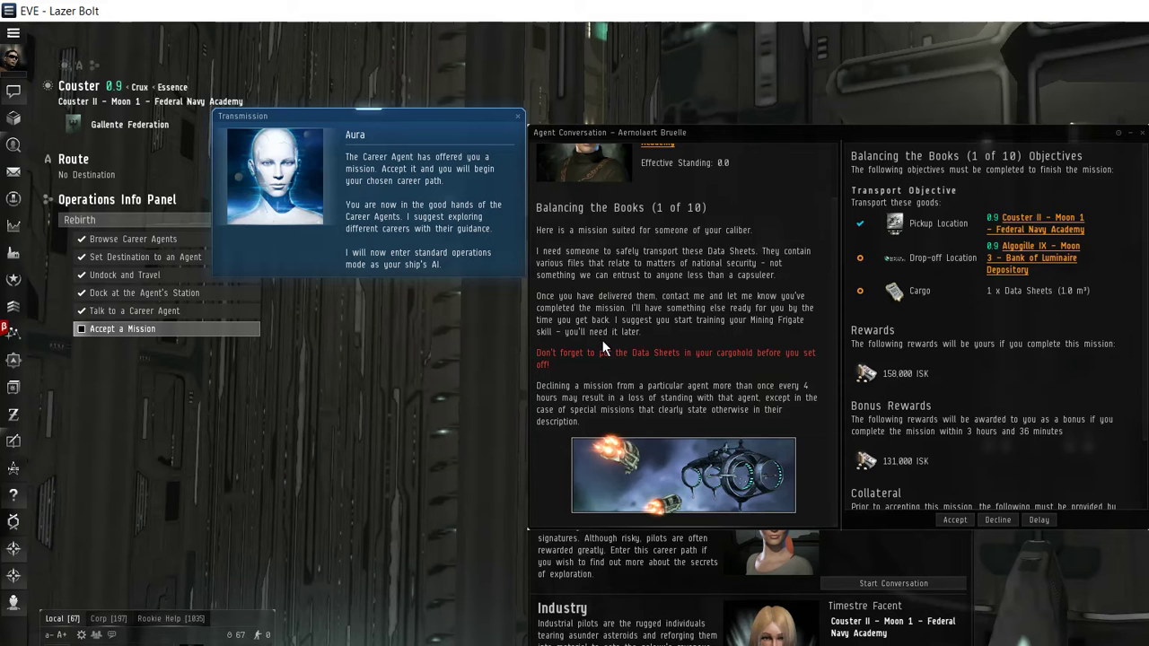
pyautogui.scroll(3, 628, 357)
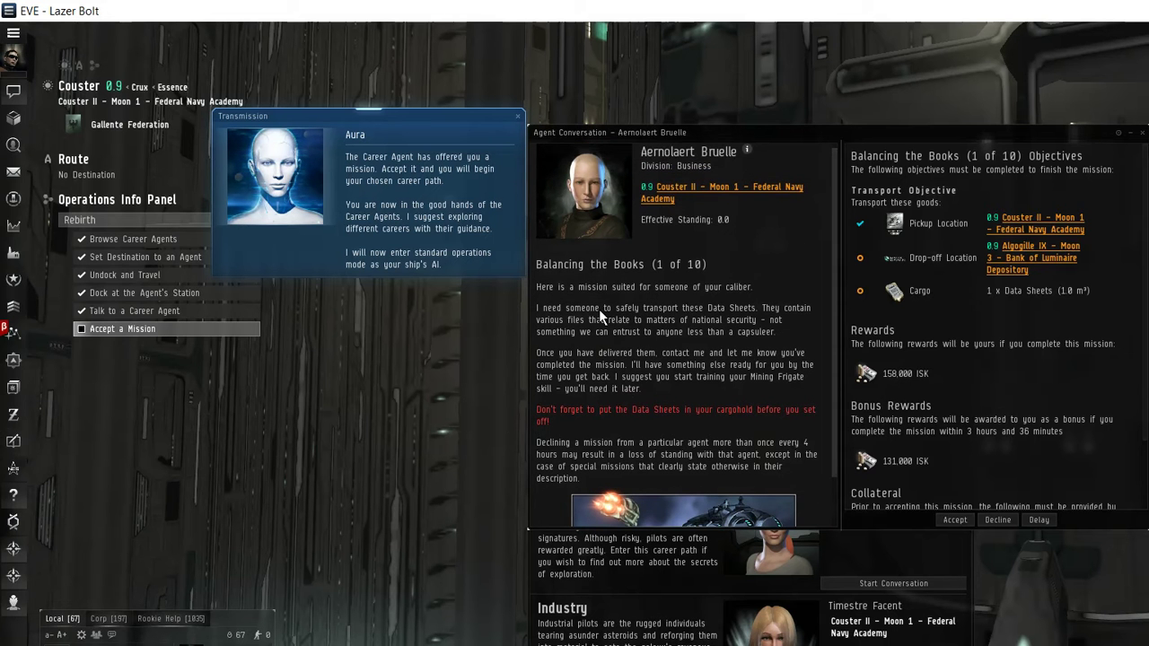
pyautogui.scroll(1, 599, 309)
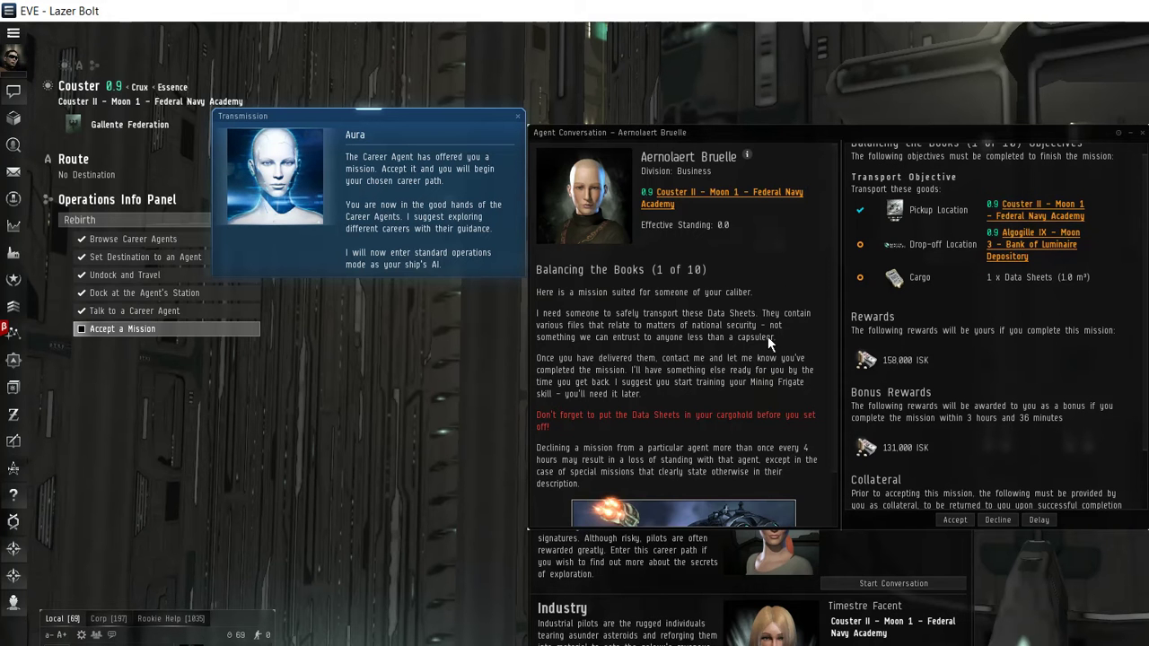
pyautogui.scroll(-1, 782, 348)
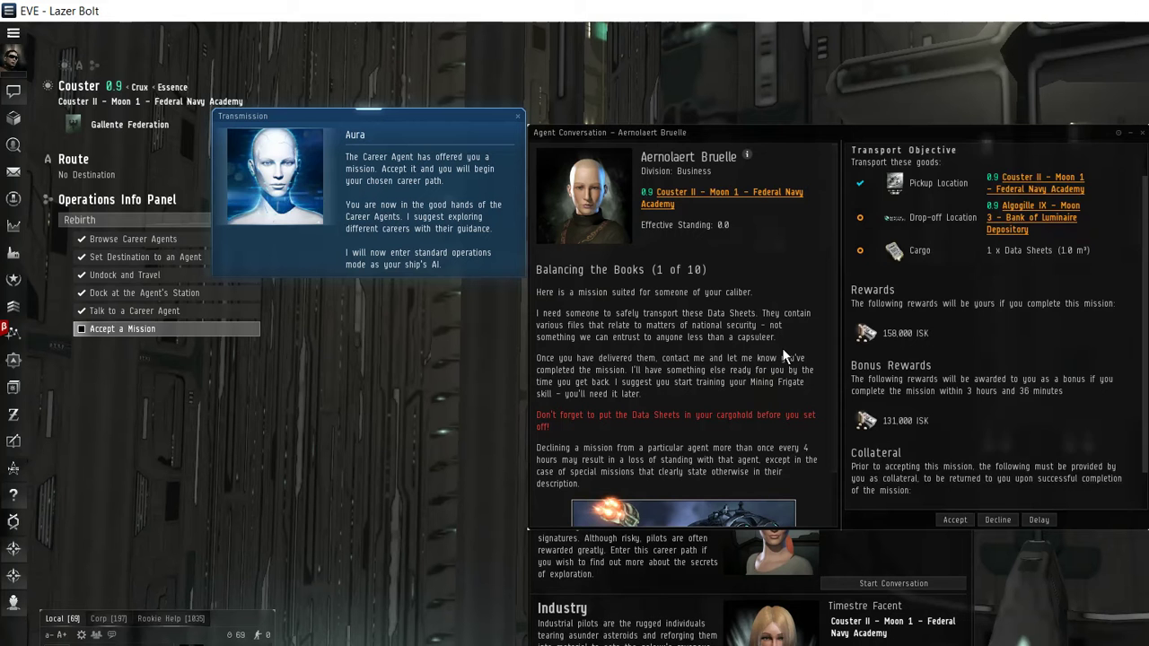
pyautogui.scroll(-2, 782, 347)
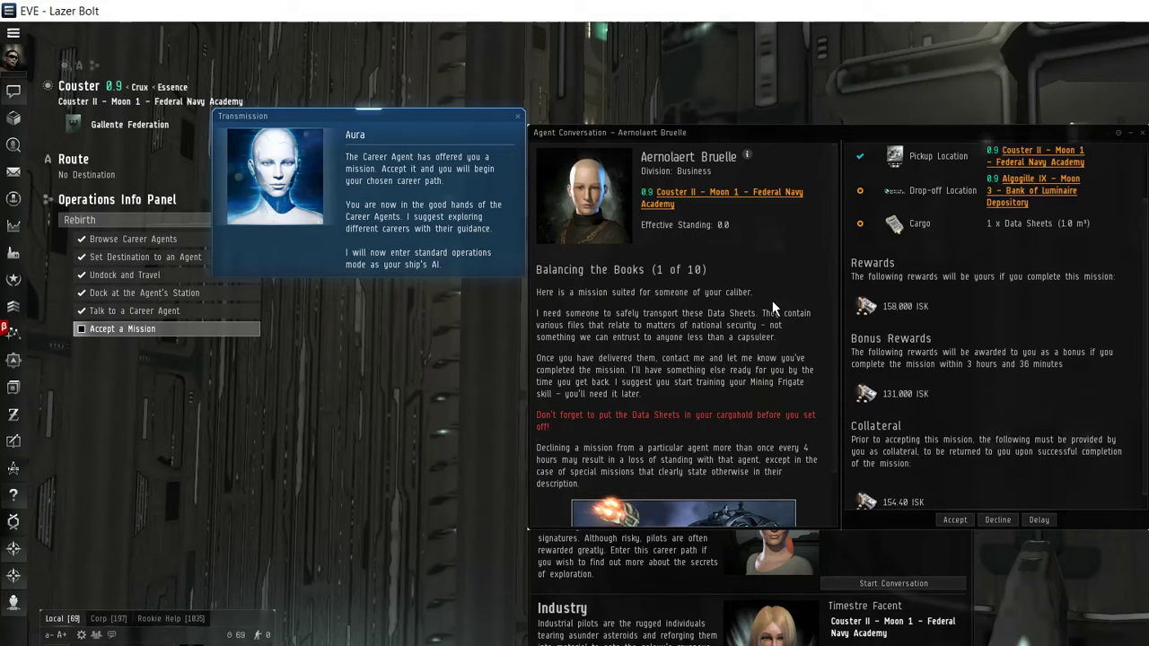
pyautogui.scroll(-1, 774, 316)
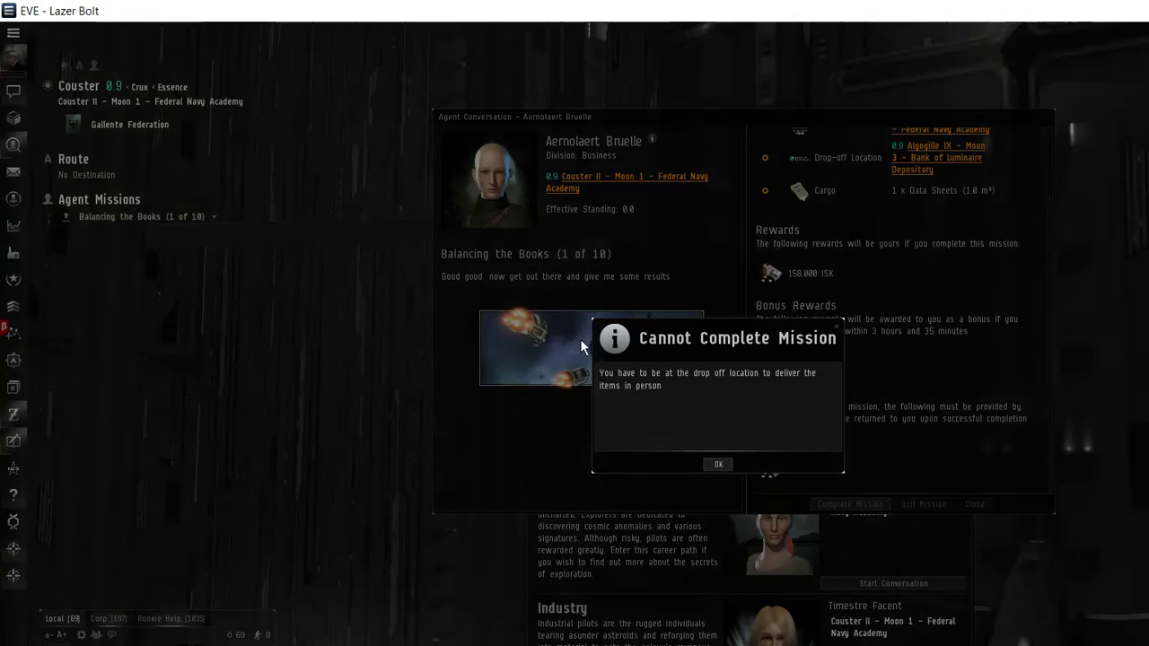
# Dismiss the Cannot Complete Mission notice
pyautogui.press('Return')
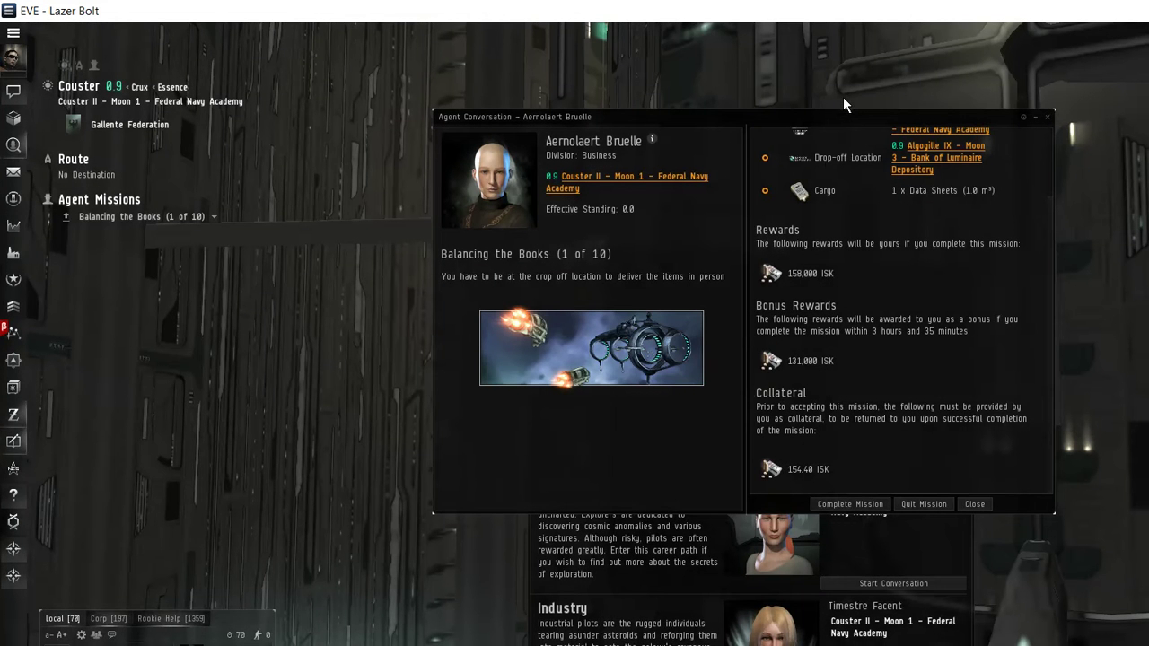
# Close the Business agent conversation and the Career Advancement overview, confirming Yes
pyautogui.click(1047, 116)
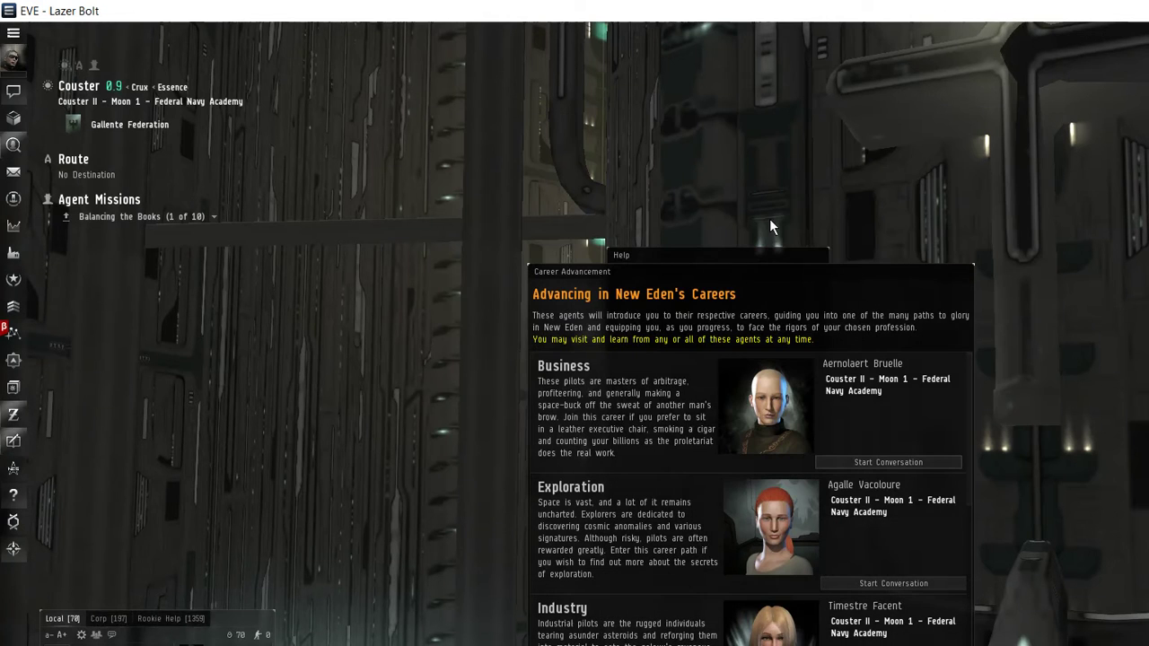
pyautogui.click(967, 271)
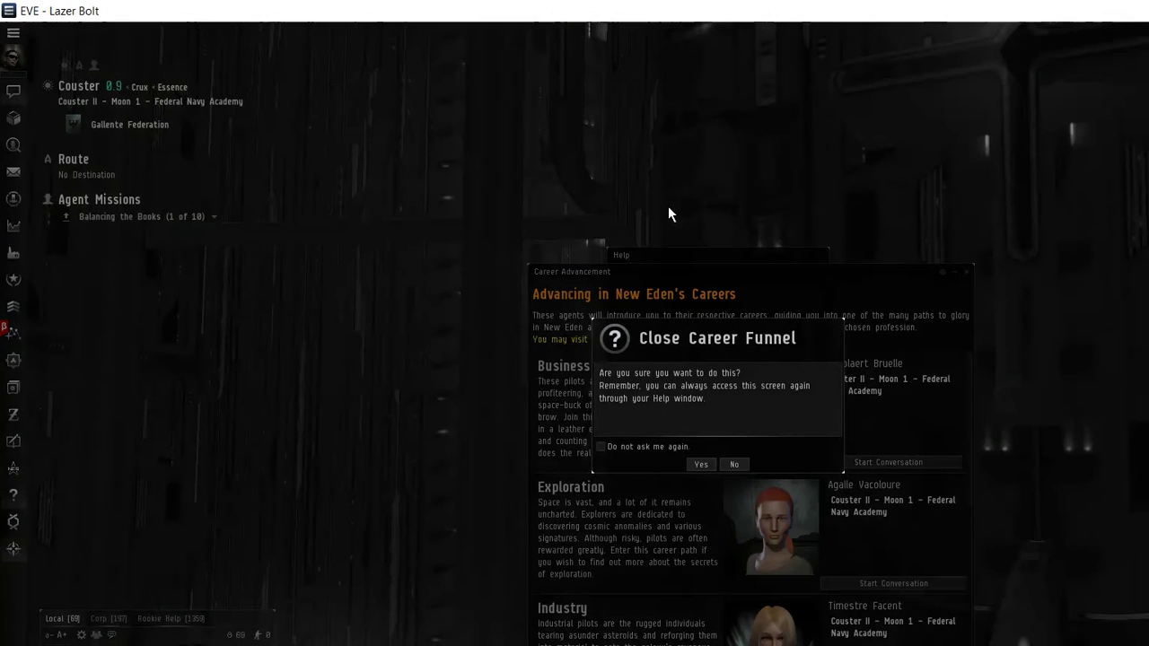
pyautogui.press('Return')
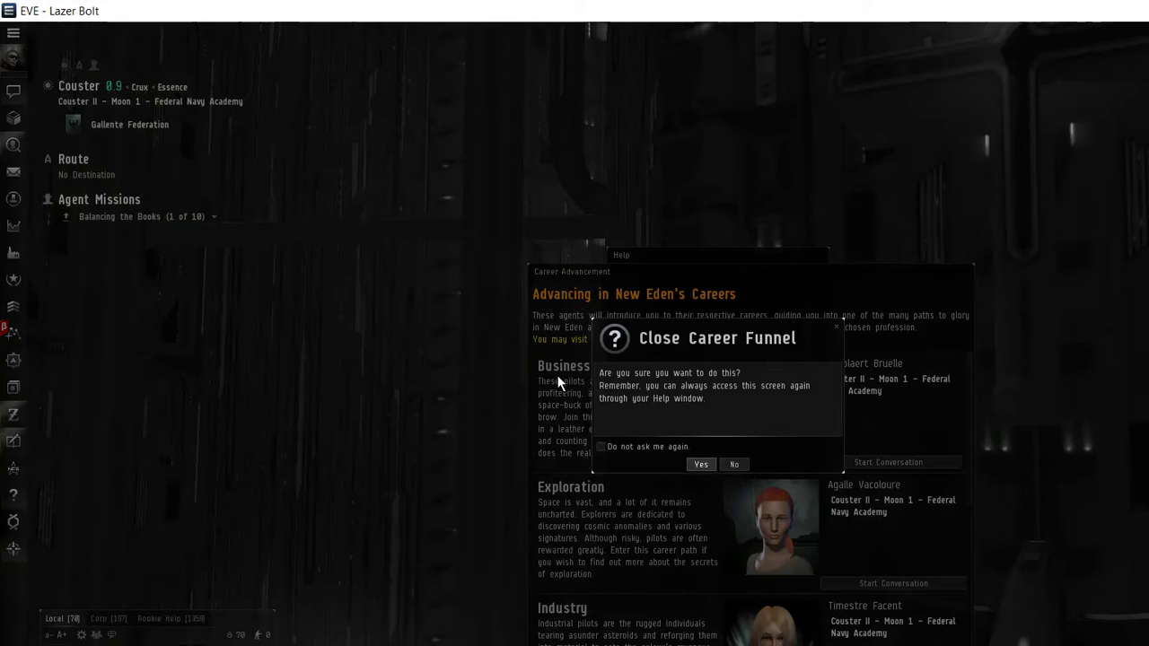
pyautogui.hotkey('ctrl', 'w')
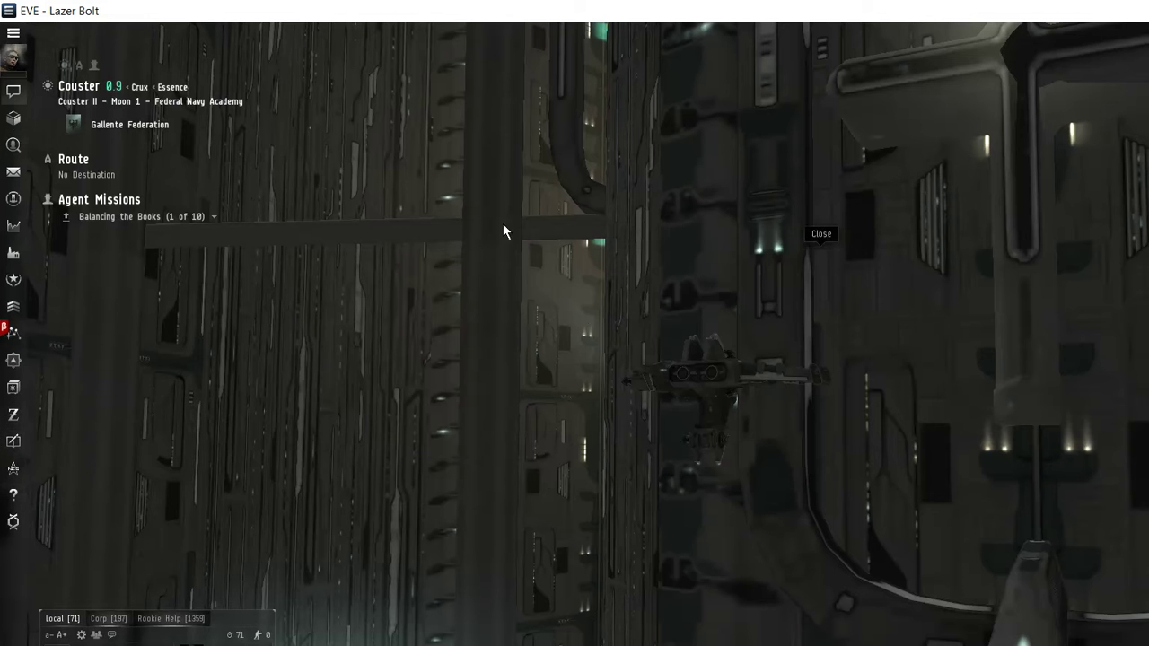
pyautogui.click(11, 110)
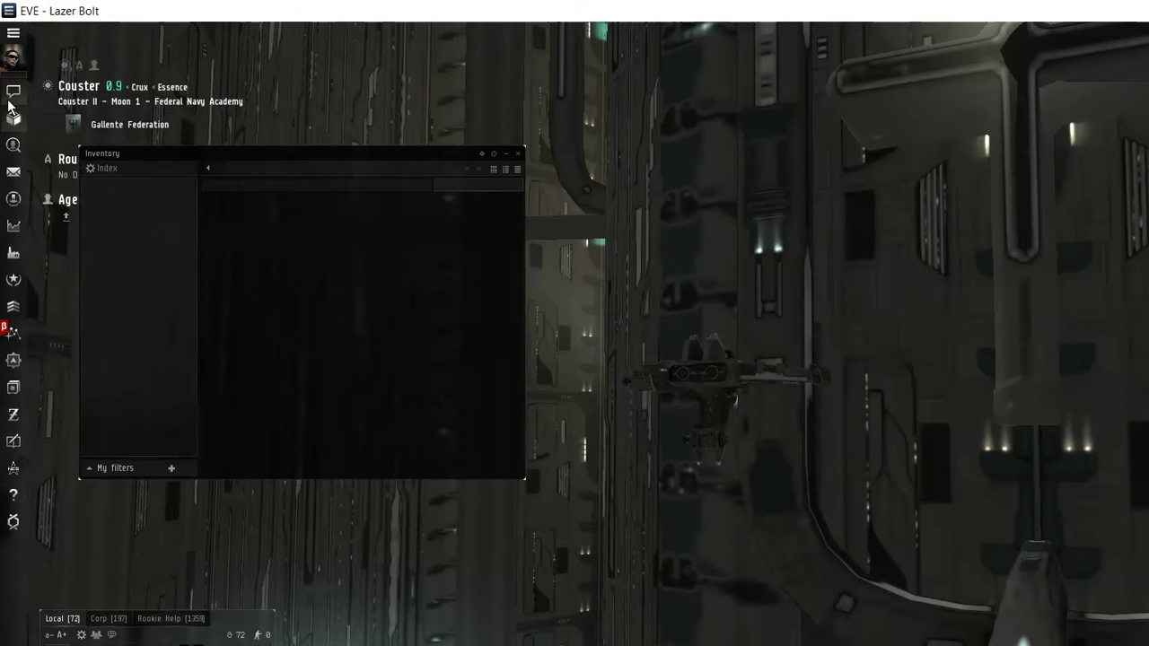
pyautogui.click(135, 238)
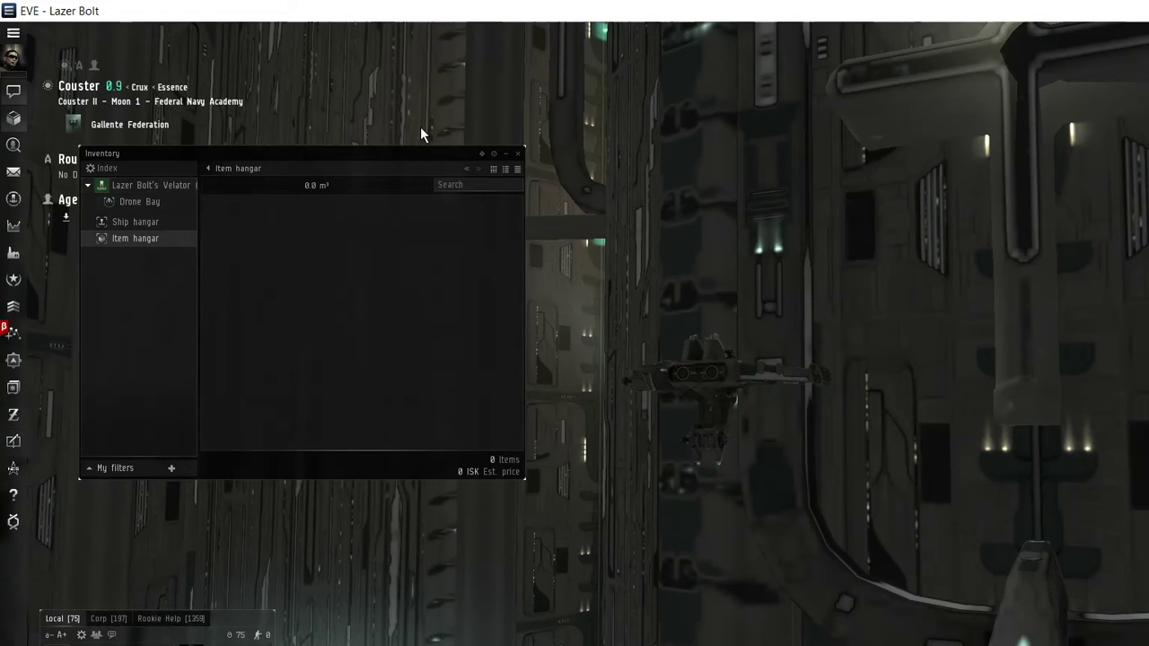
pyautogui.hotkey('alt', 'c')
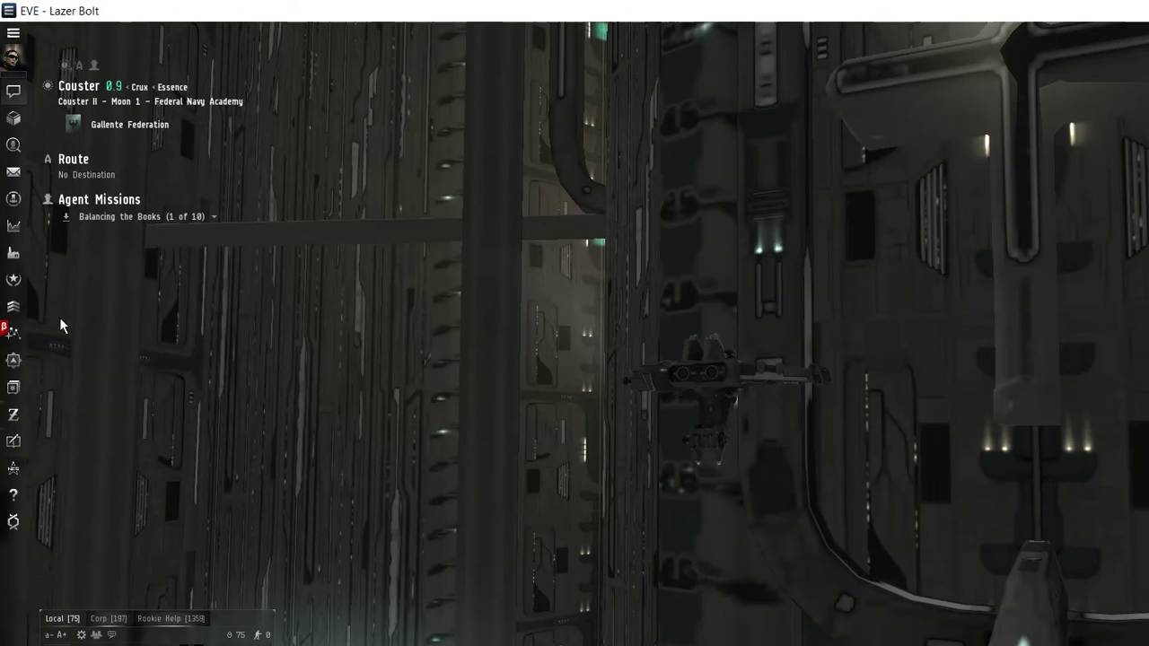
# Reopen the career agents list from Help and move the agent conversation aside
pyautogui.click(14, 495)
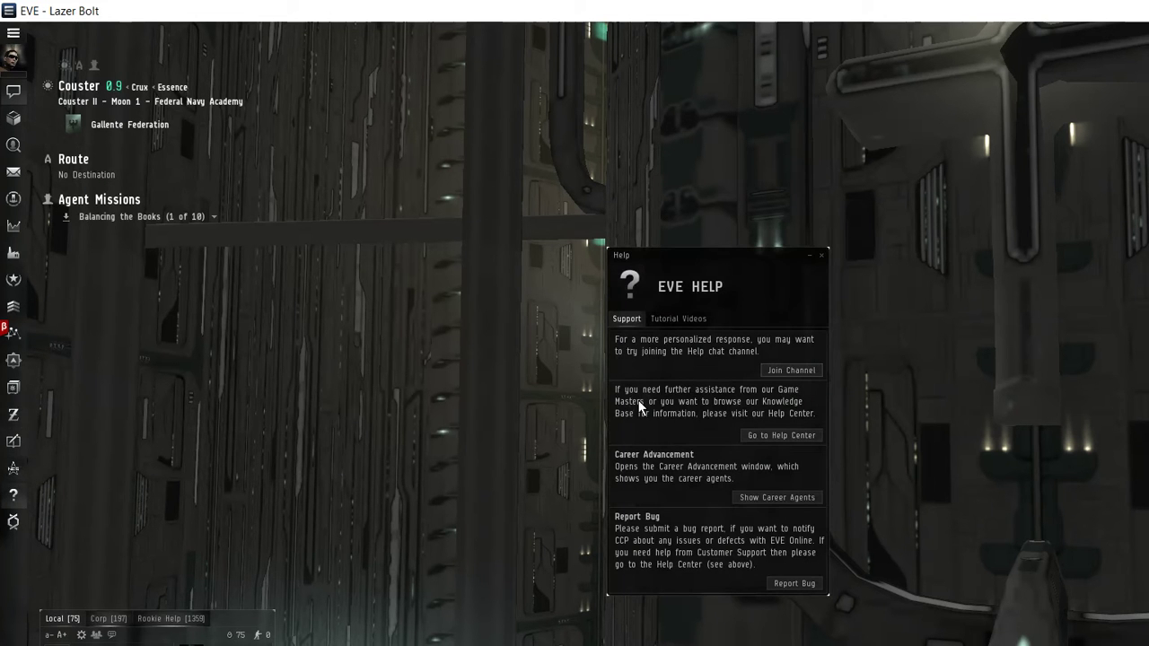
pyautogui.click(777, 498)
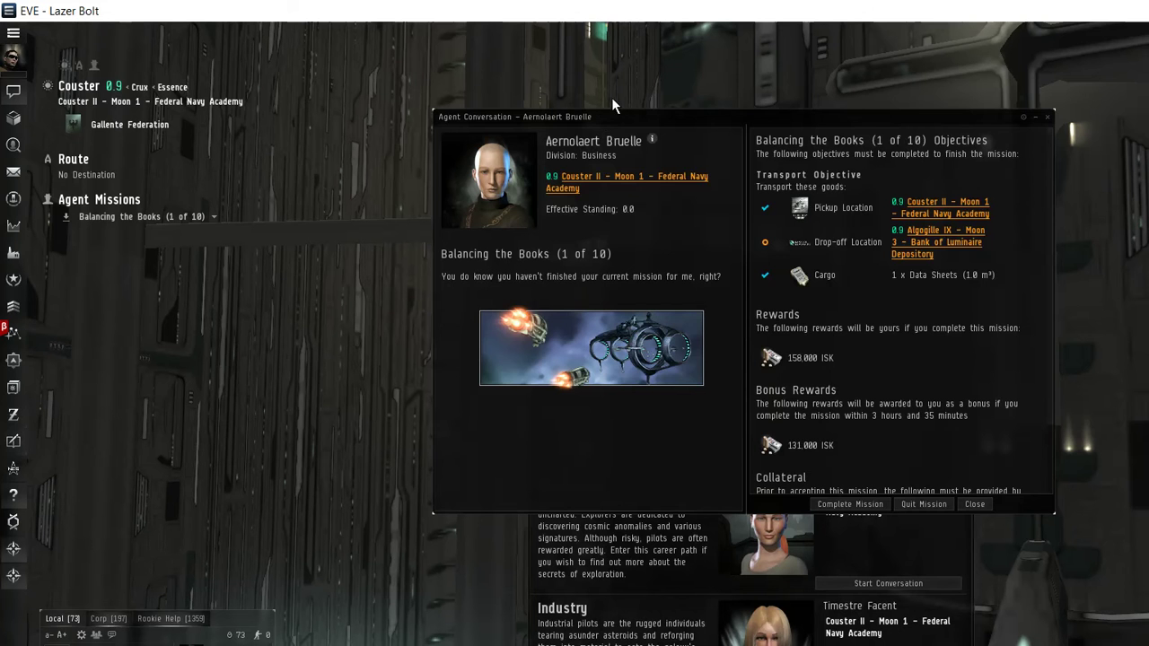
pyautogui.moveTo(612, 104)
pyautogui.mouseDown()
pyautogui.moveTo(878, 47)
pyautogui.moveTo(1093, 135)
pyautogui.mouseUp()
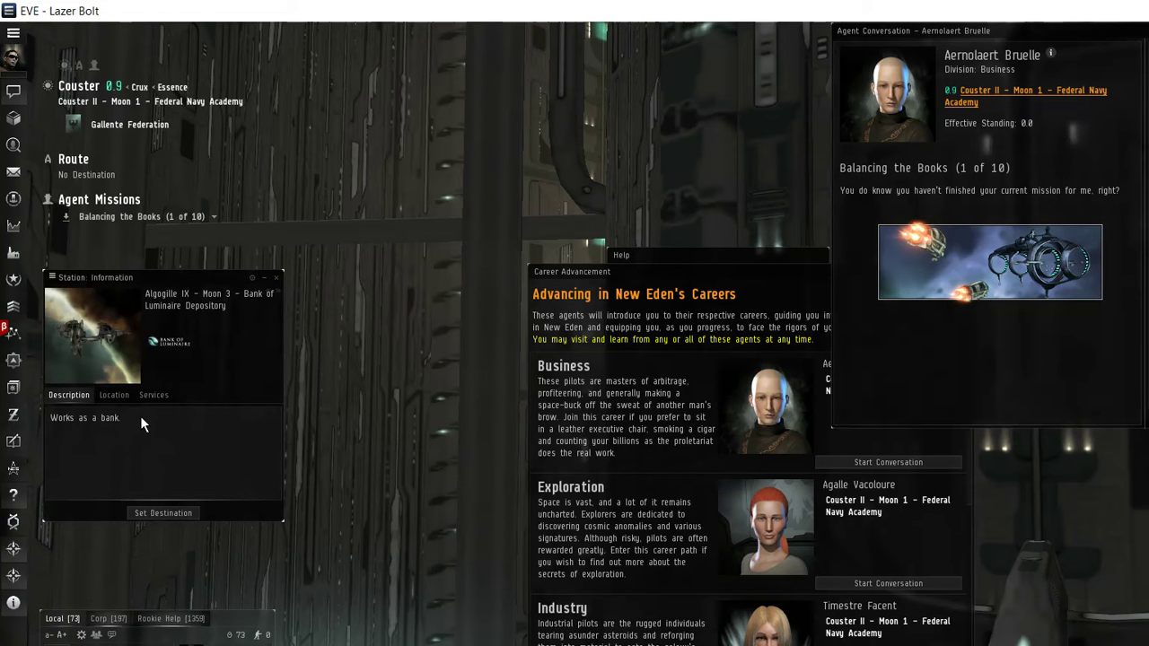
# Route to the Algogille drop-off station, then close its info sheet and the career overview
pyautogui.press('Return')
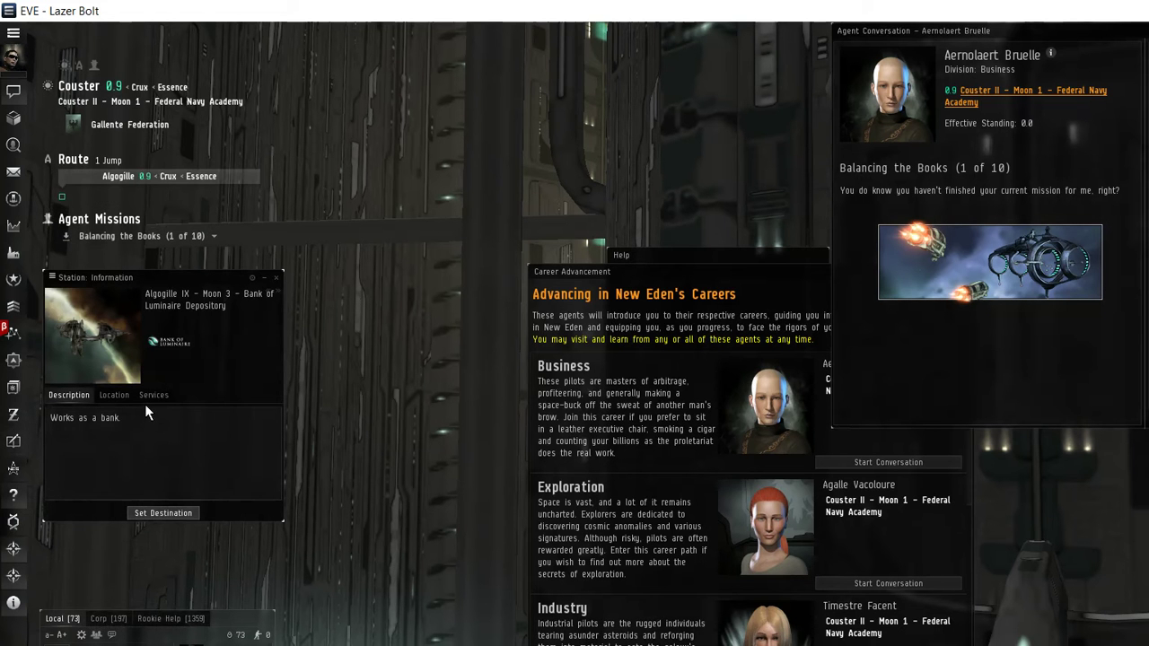
pyautogui.press('Return')
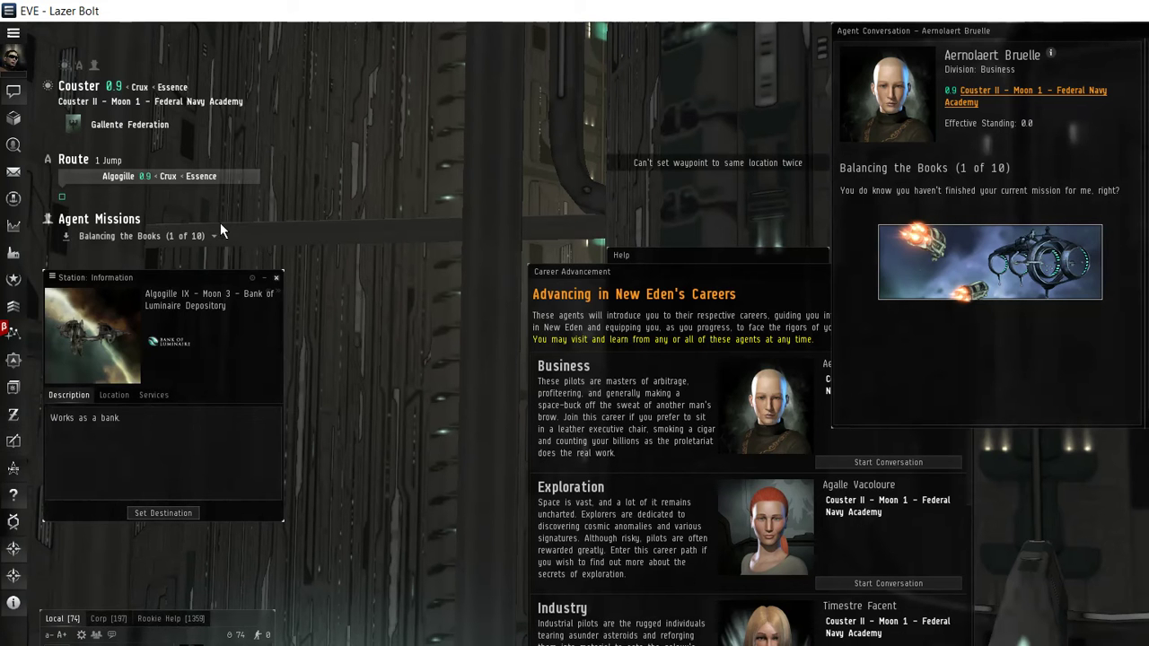
pyautogui.click(276, 277)
pyautogui.moveTo(860, 28); pyautogui.dragTo(747, 67)
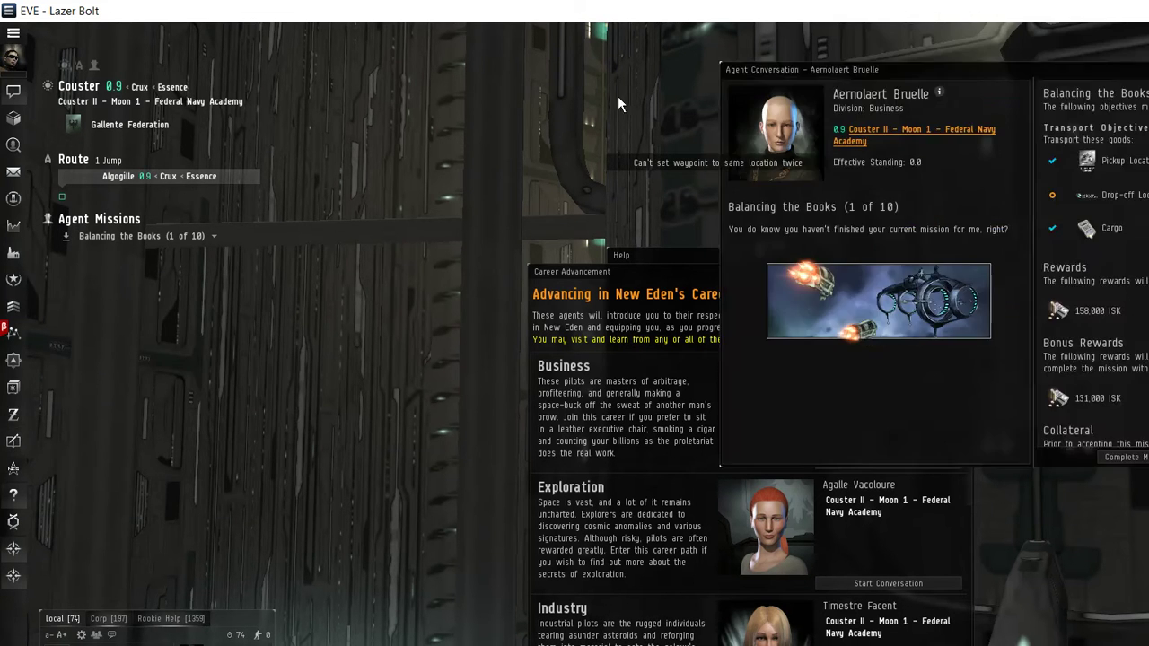
pyautogui.moveTo(618, 105); pyautogui.dragTo(143, 42)
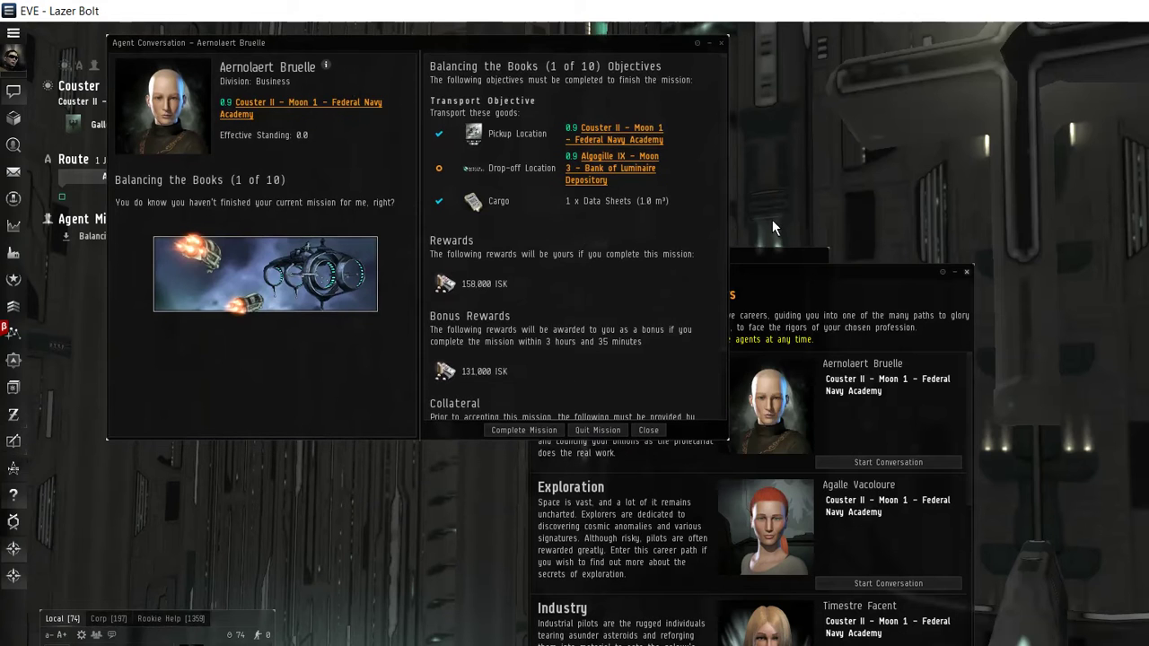
pyautogui.click(772, 224)
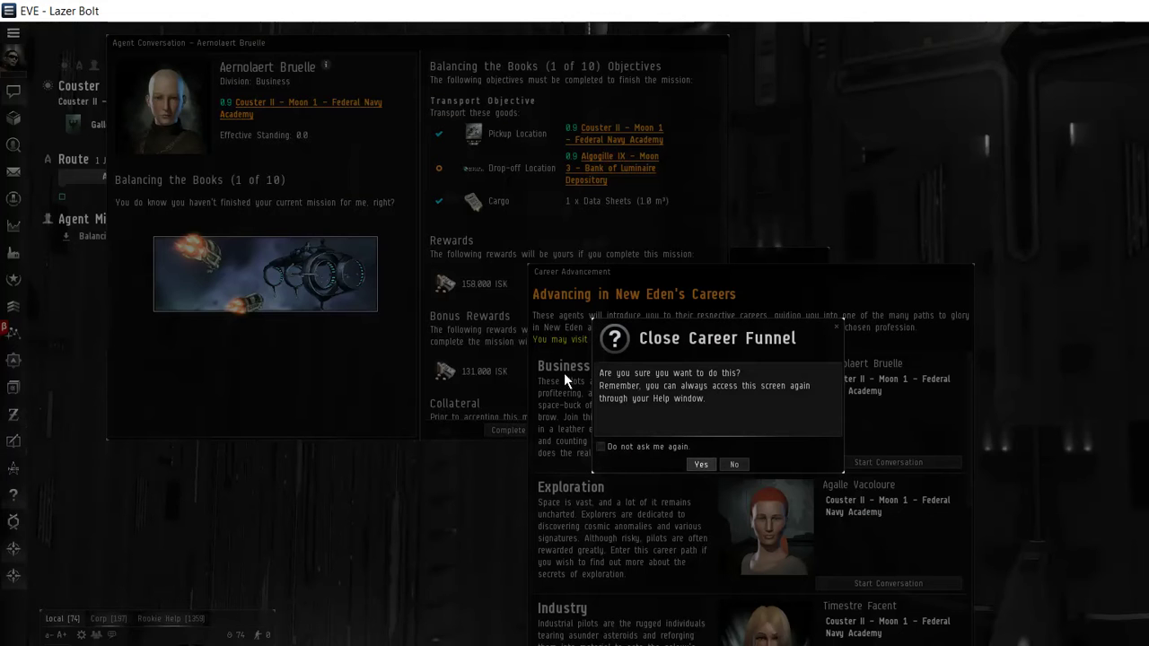
# Confirm Yes in the Close Career Funnel dialog
pyautogui.press('Return')
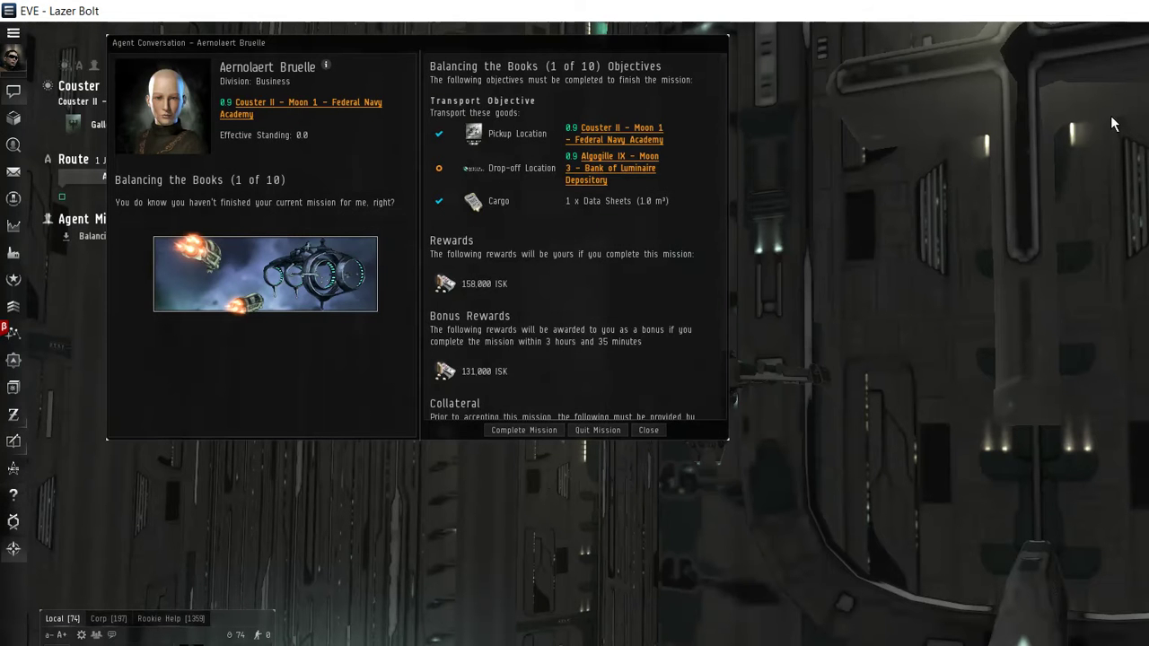
pyautogui.moveTo(417, 42)
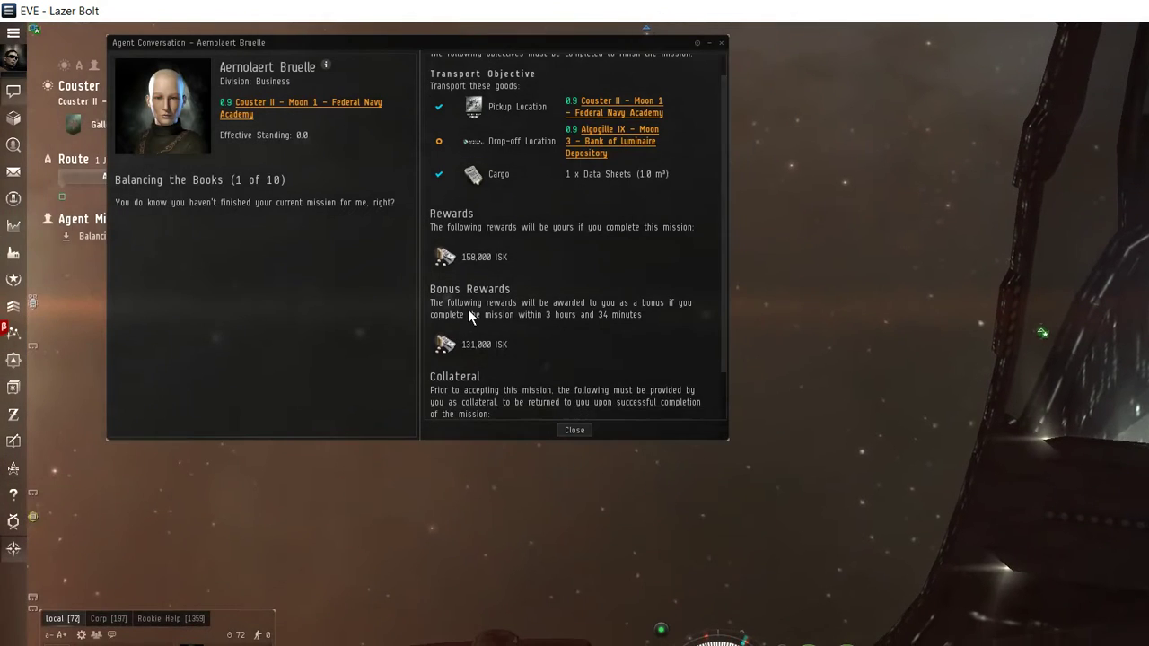
# Close the agent conversation window with Ctrl+W
pyautogui.hotkey('ctrl', 'w')
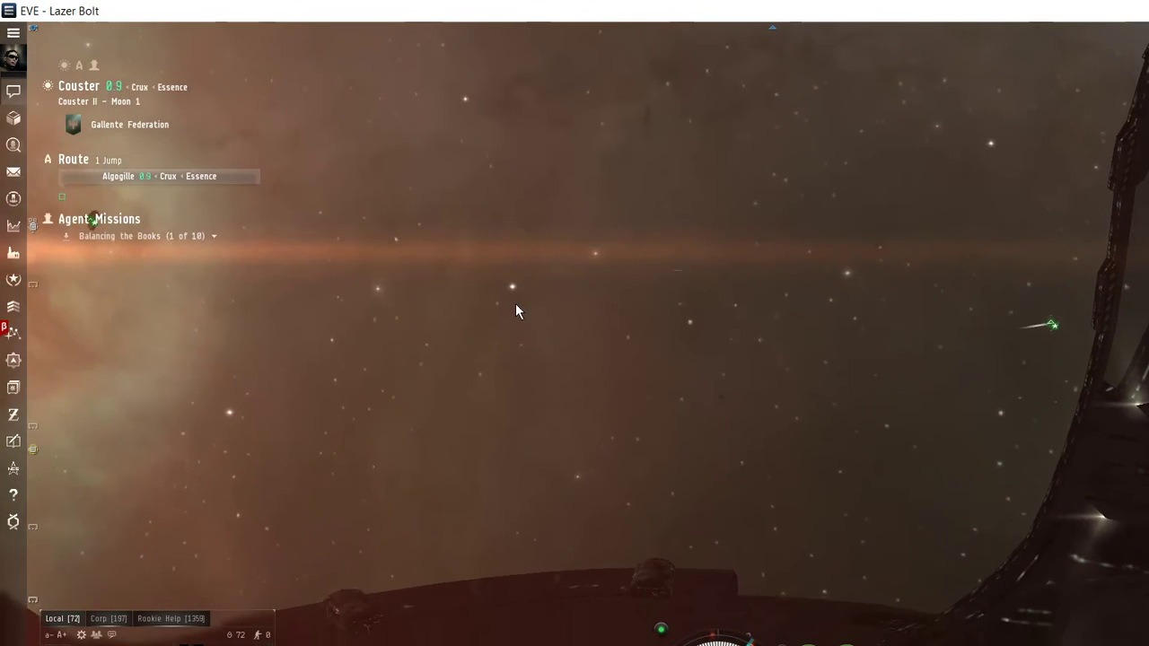